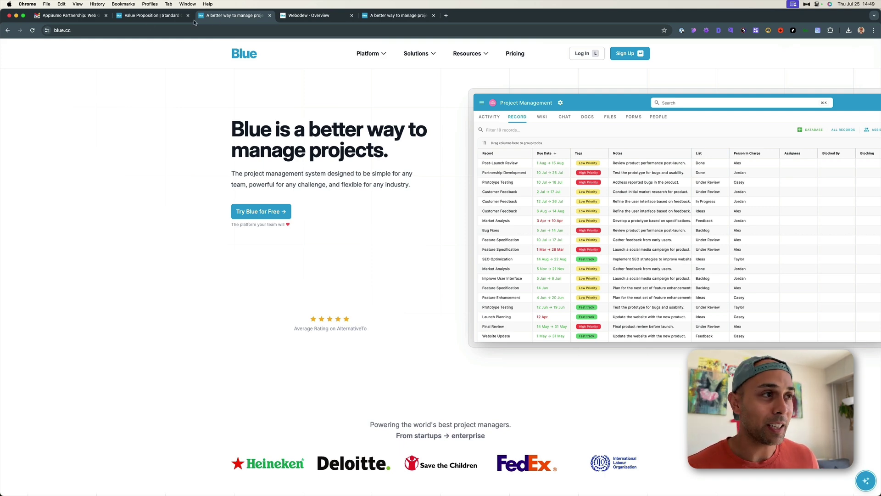
- Switch to the Gmail thread with Manny's reply on Blue's audience and Nifty comparison
{"action": "left_click", "coordinate": [69, 15]}
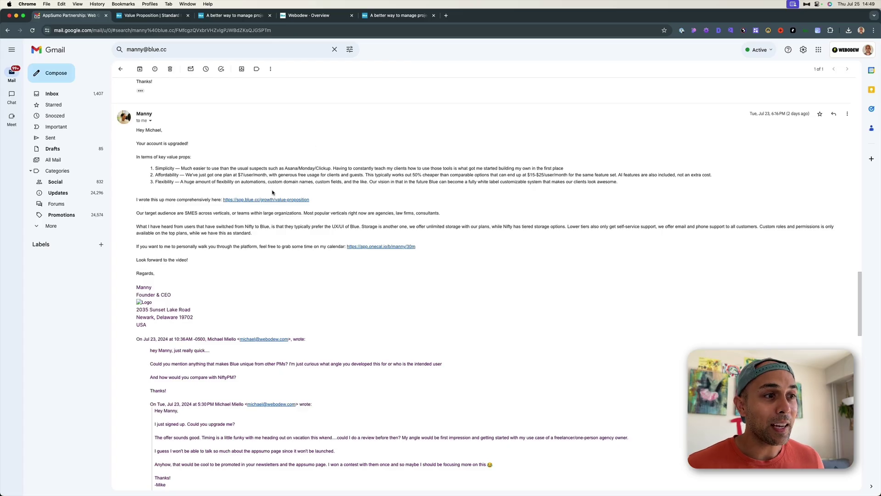
- Move through the Blue tabs to reach the sop.blue.cc Value Proposition page
{"action": "left_click", "coordinate": [230, 17]}
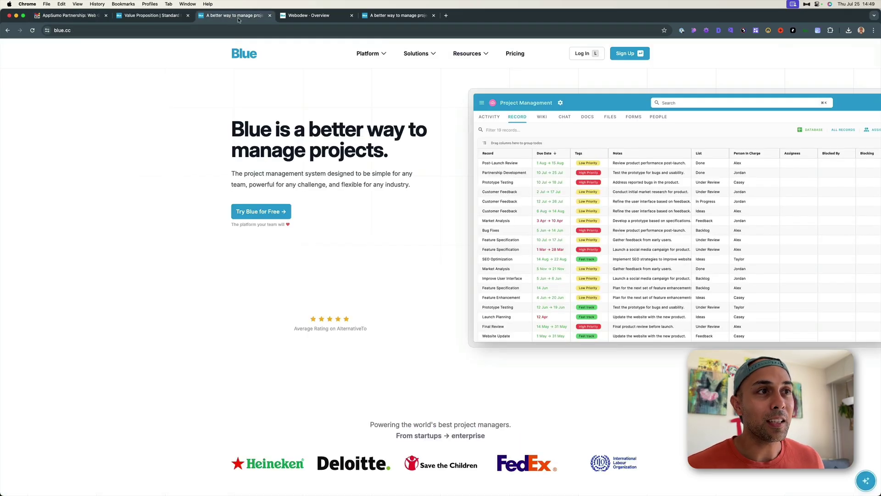
{"action": "left_click", "coordinate": [390, 18]}
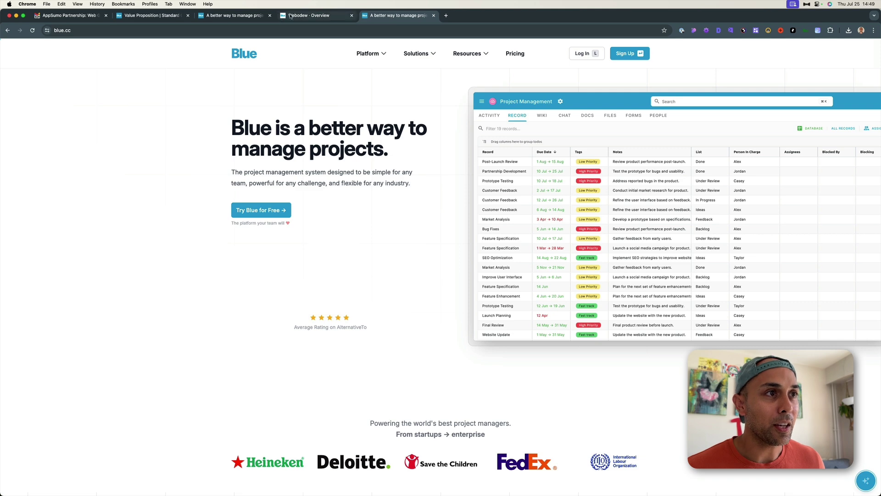
{"action": "left_click", "coordinate": [309, 15]}
{"action": "left_click", "coordinate": [151, 15]}
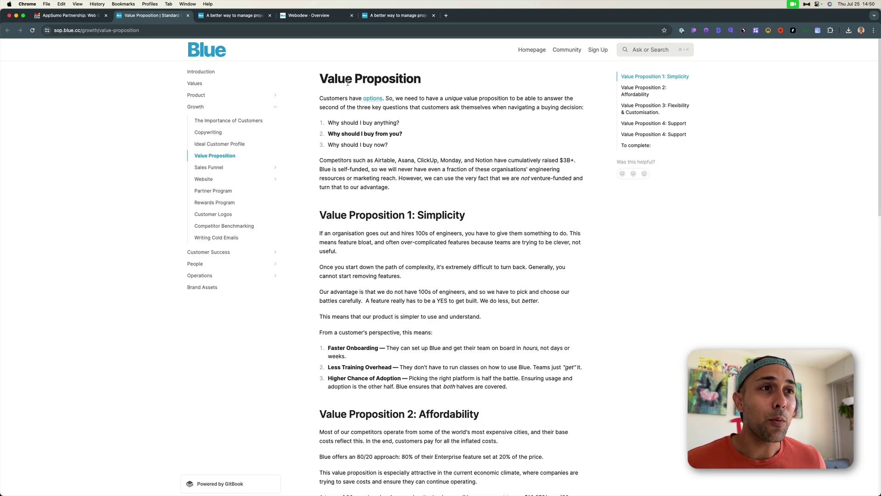
- Leave the Value Proposition page and review Blue's $7-per-user Pricing page
{"action": "key", "text": "ctrl+Tab"}
{"action": "left_click", "coordinate": [513, 55]}
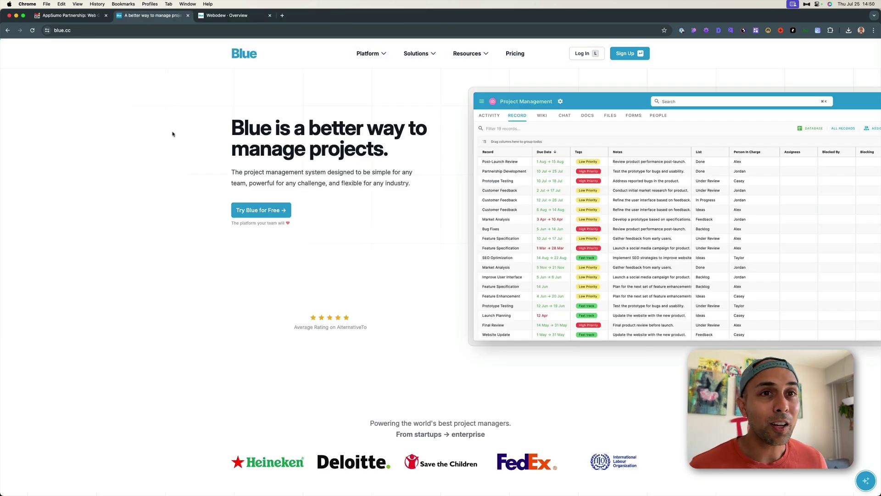
- Log in from blue.cc to reach the Webodew workspace home and activity feed
{"action": "left_click", "coordinate": [581, 53]}
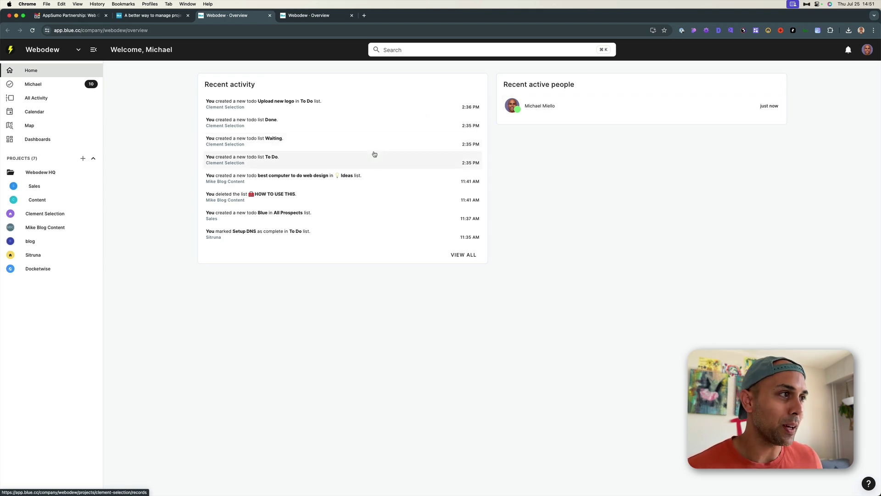
- Show Michael's assigned todos sorted by start date, then bring up the add project/folder options
{"action": "left_click", "coordinate": [38, 86]}
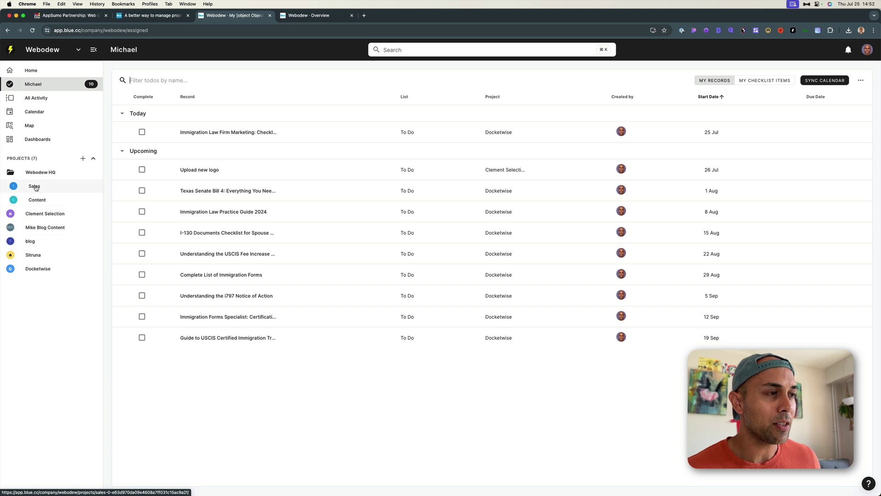
{"action": "left_click", "coordinate": [82, 160]}
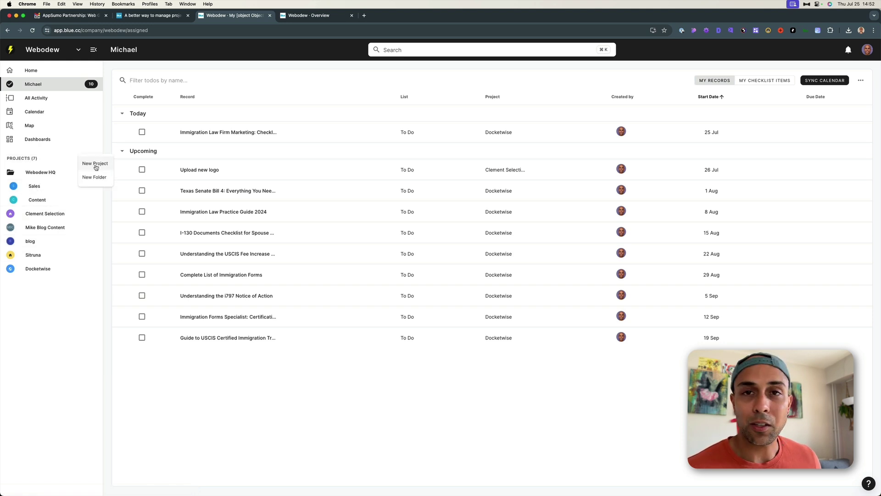
- Start a new project, cancel it, and go to the Sitruna records board instead
{"action": "left_click", "coordinate": [95, 166]}
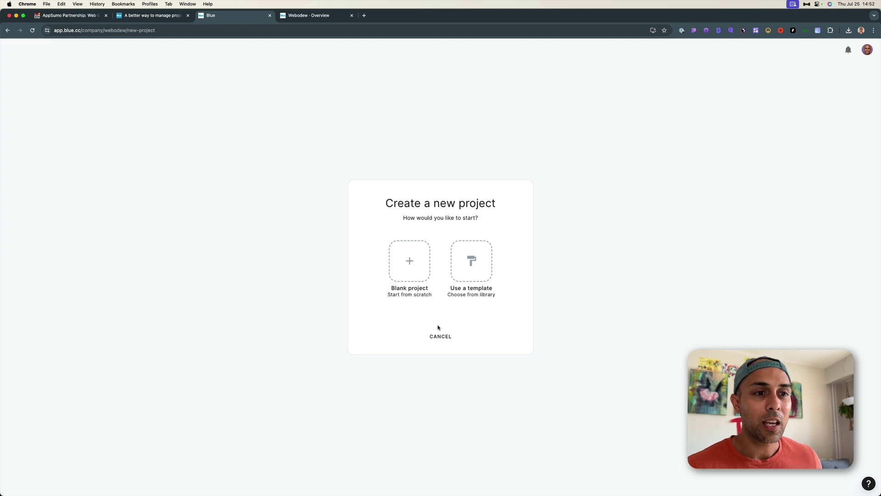
{"action": "left_click", "coordinate": [441, 337]}
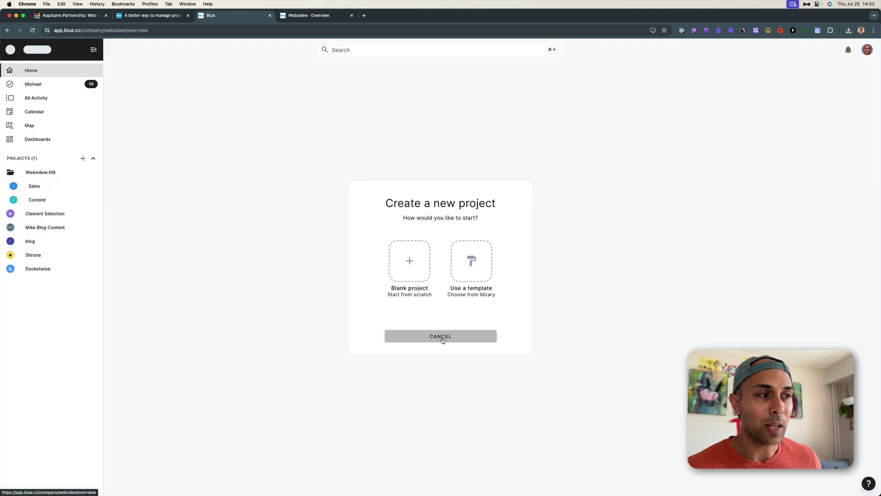
{"action": "left_click", "coordinate": [56, 258]}
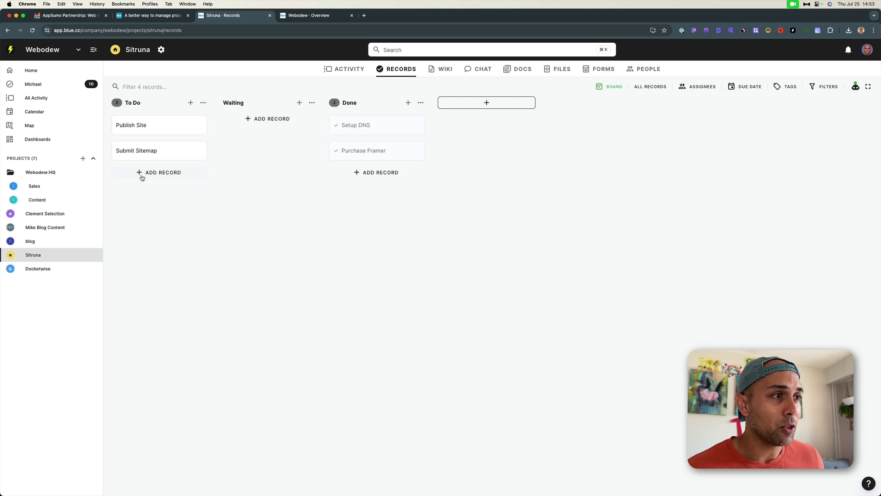
- Create a 'Publish website and party' record in Sitruna's To Do list
{"action": "left_click", "coordinate": [157, 172]}
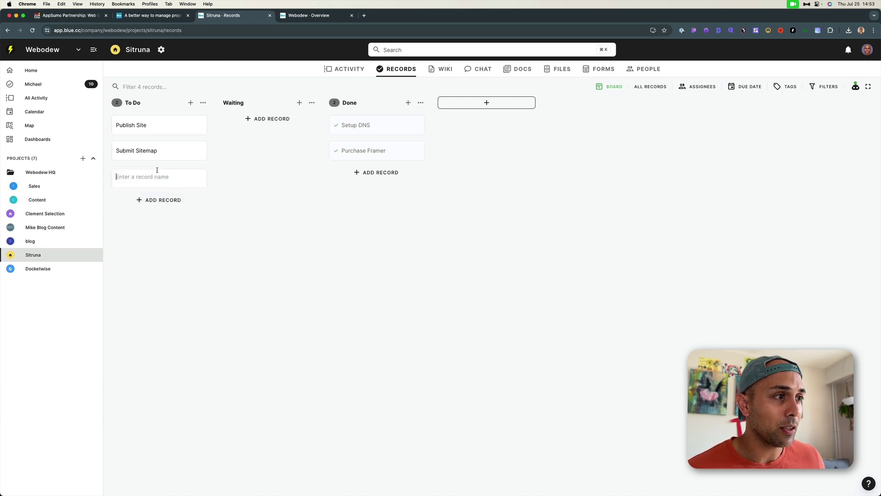
{"action": "type", "text": "Publish and party"}
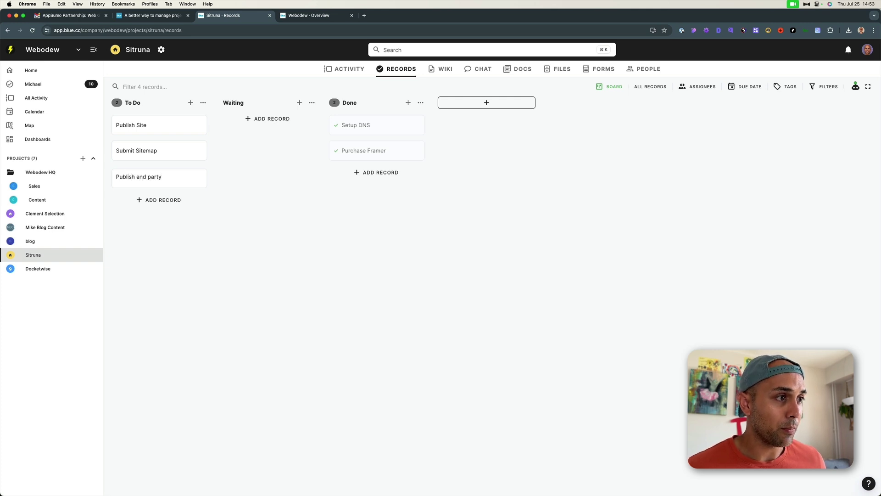
{"action": "left_click", "coordinate": [137, 177]}
{"action": "type", "text": "website"}
{"action": "key", "text": "Return"}
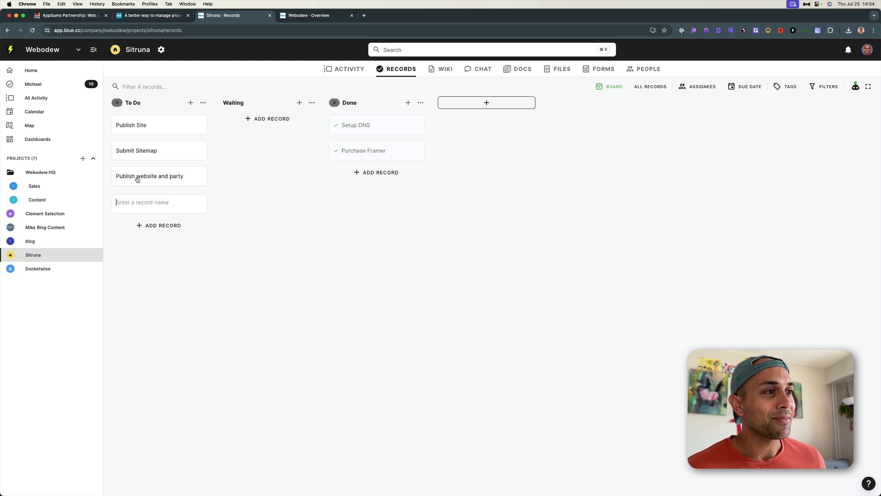
- Assign the record to myself and date it 20 August through 6 September
{"action": "left_click", "coordinate": [145, 178]}
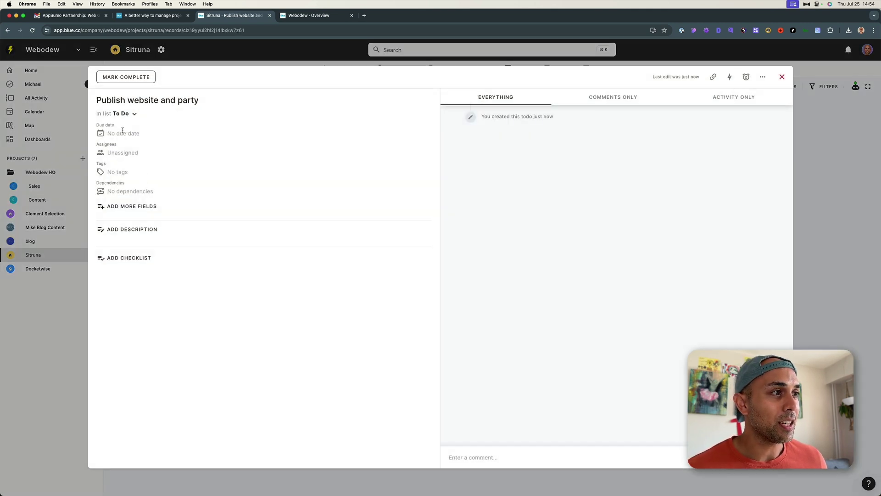
{"action": "left_click", "coordinate": [122, 152]}
{"action": "left_click", "coordinate": [131, 170]}
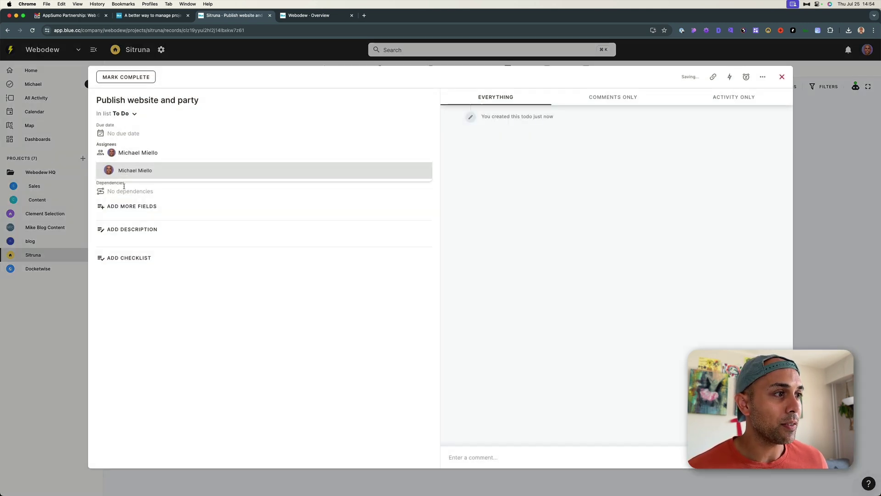
{"action": "left_click", "coordinate": [133, 133]}
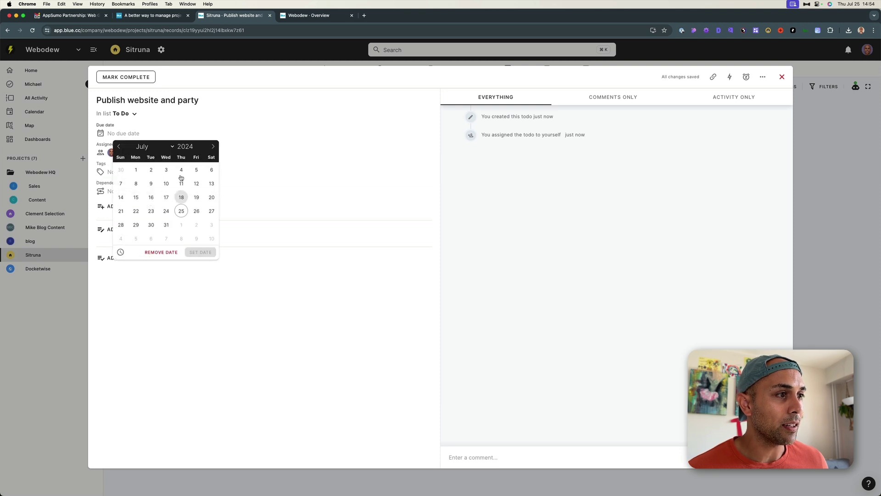
{"action": "left_click", "coordinate": [213, 147]}
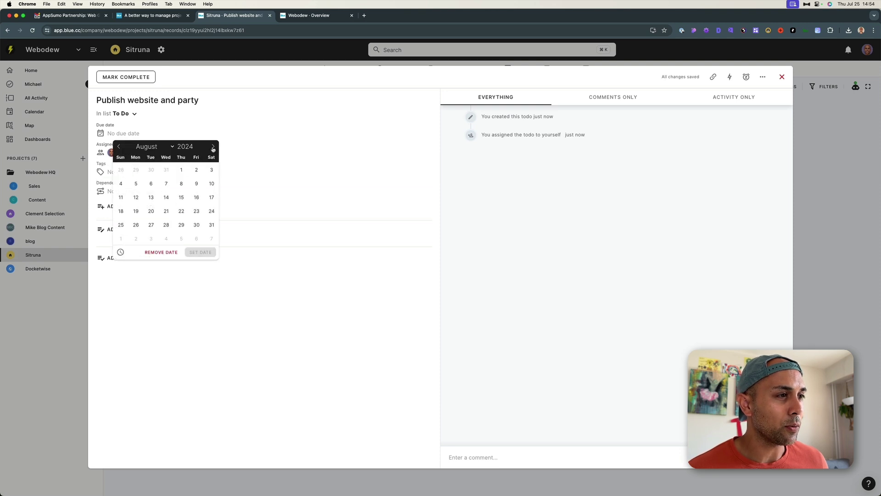
{"action": "left_click", "coordinate": [150, 212]}
{"action": "left_click", "coordinate": [196, 239]}
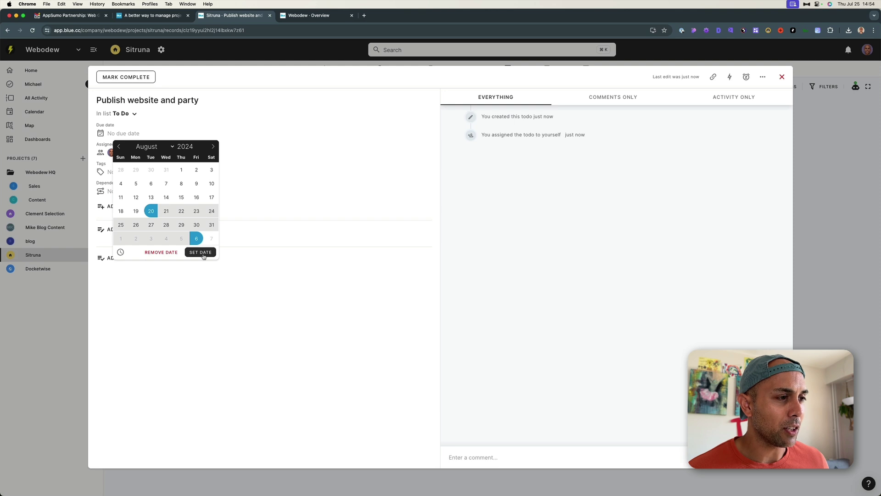
{"action": "left_click", "coordinate": [202, 252]}
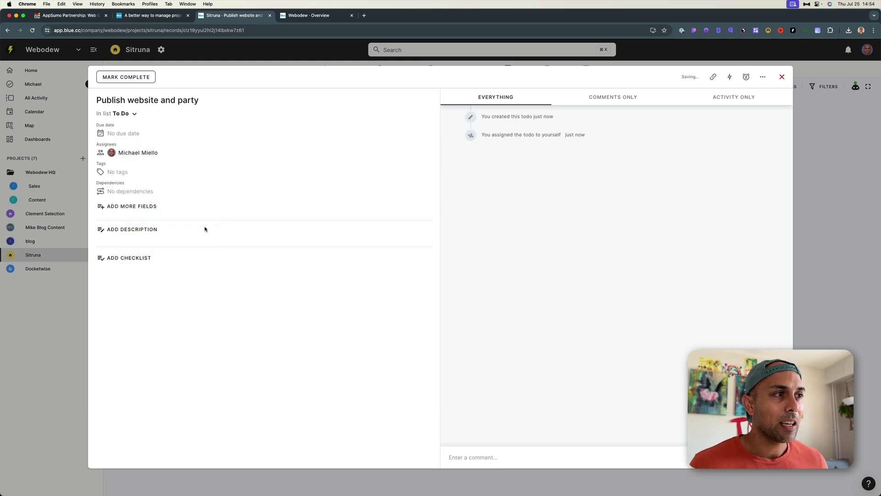
- Close the record and confirm 'Publish website and party' appears in My Records on 20 Aug
{"action": "left_click", "coordinate": [60, 352]}
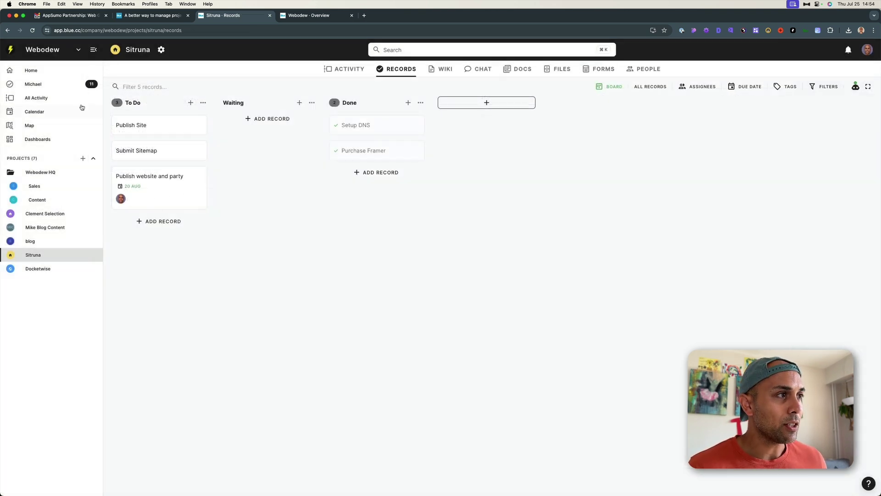
{"action": "left_click", "coordinate": [71, 88]}
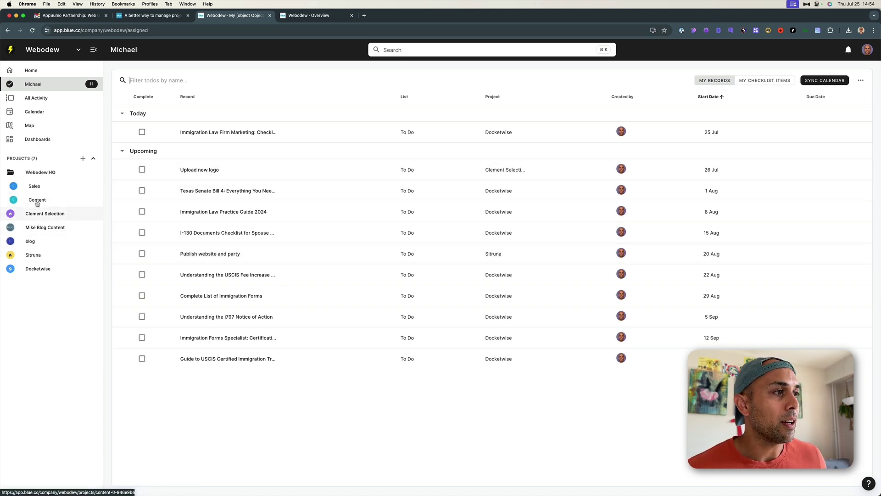
- Back on the Sitruna board, review the automation moving completed todos to Done
{"action": "left_click", "coordinate": [40, 254]}
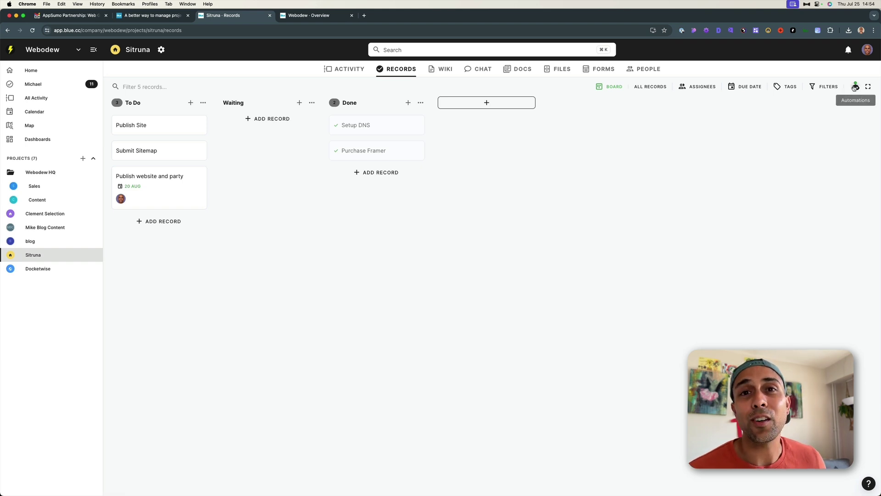
{"action": "left_click", "coordinate": [855, 88]}
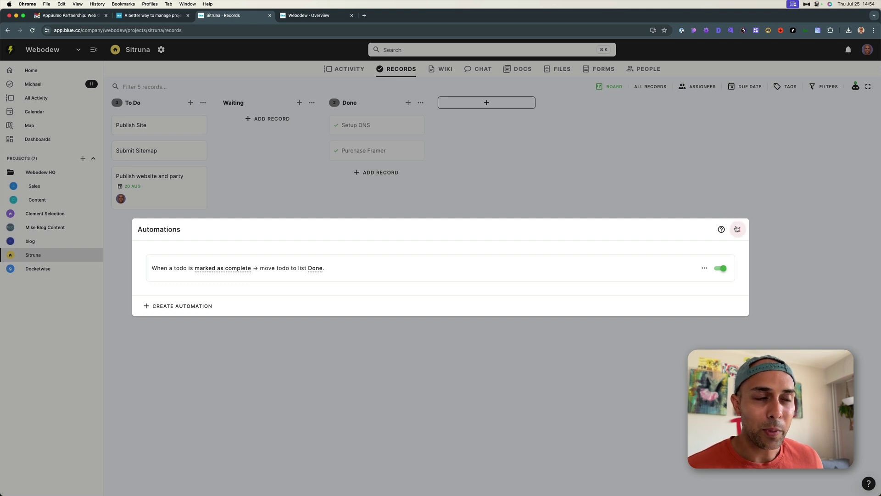
{"action": "left_click", "coordinate": [738, 228]}
- Drag Publish Site into Done, inspect it, then move it back to To Do
{"action": "mouse_move", "coordinate": [146, 126]}
{"action": "left_mouse_down"}
{"action": "mouse_move", "coordinate": [224, 145]}
{"action": "mouse_move", "coordinate": [365, 127]}
{"action": "left_mouse_up"}
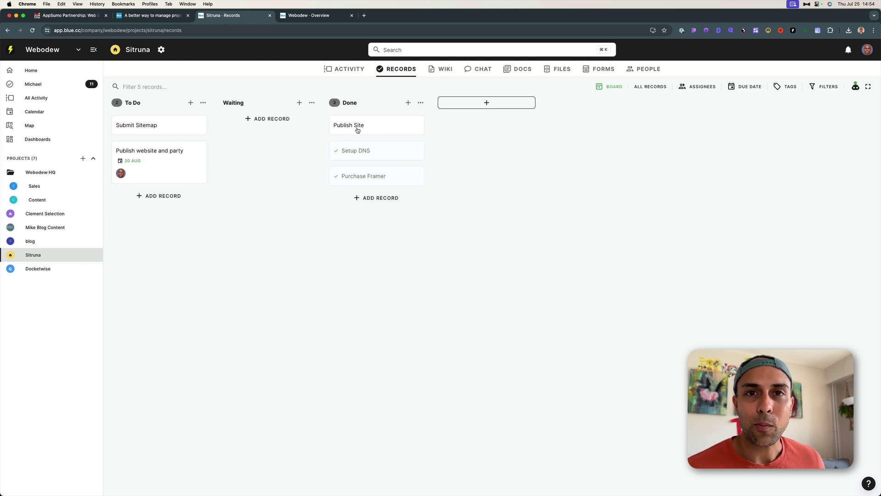
{"action": "left_click", "coordinate": [358, 126]}
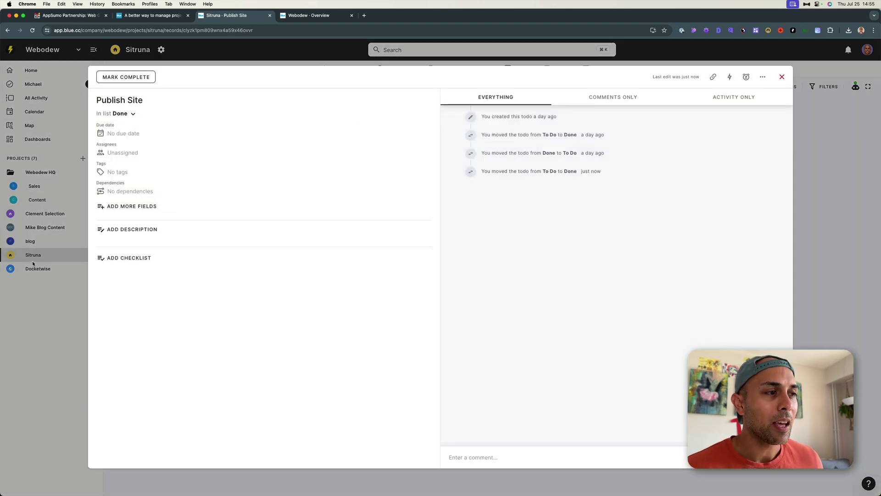
{"action": "left_click", "coordinate": [57, 301]}
{"action": "left_click_drag", "start_coordinate": [347, 126], "coordinate": [156, 125]}
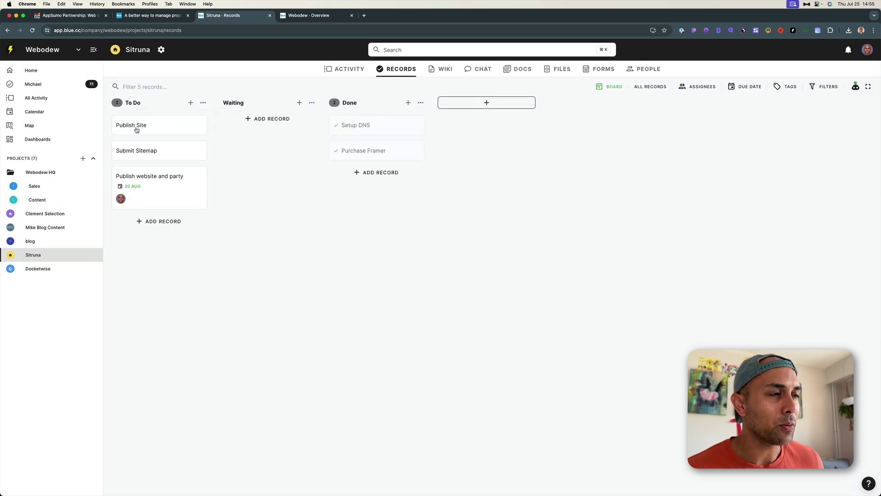
- Mark Publish Site complete so the automation files it under Done
{"action": "left_click", "coordinate": [128, 123]}
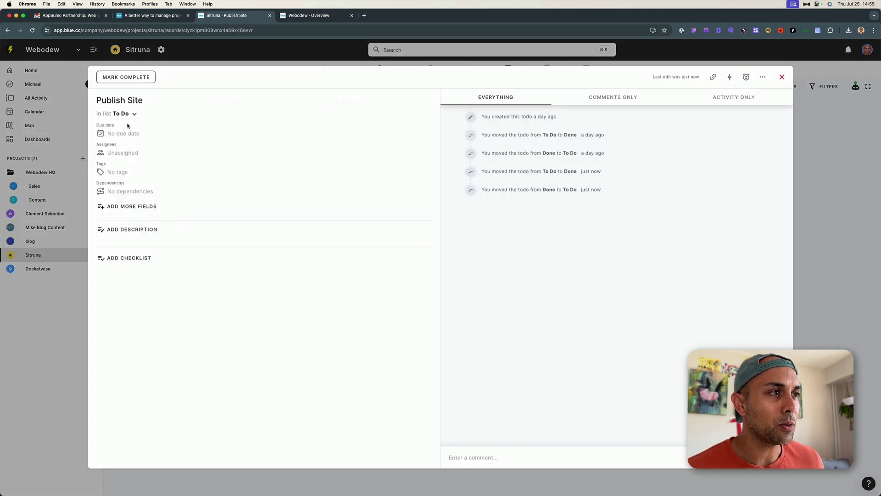
{"action": "left_click", "coordinate": [121, 78]}
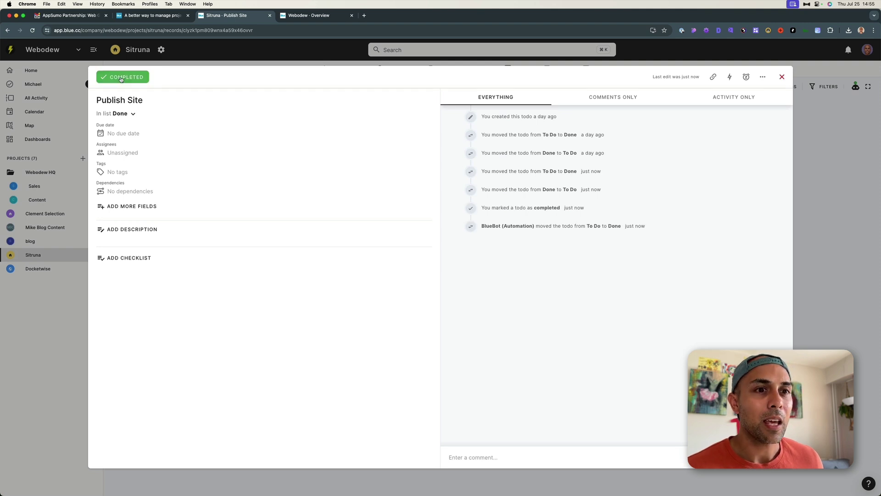
{"action": "left_click", "coordinate": [62, 294]}
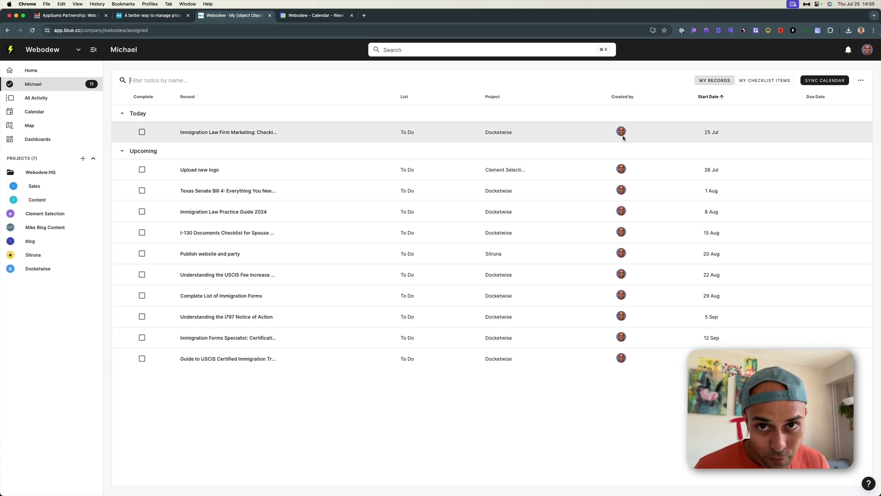
{"action": "left_click", "coordinate": [834, 83]}
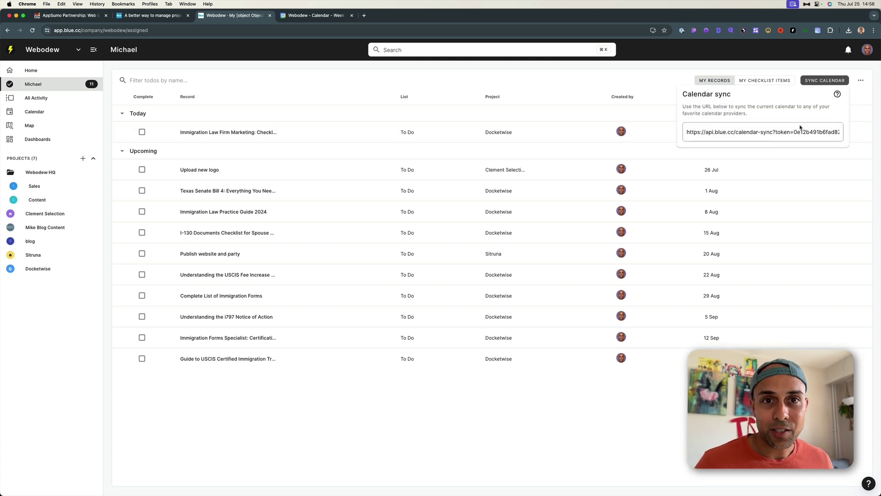
{"action": "left_click", "coordinate": [724, 133]}
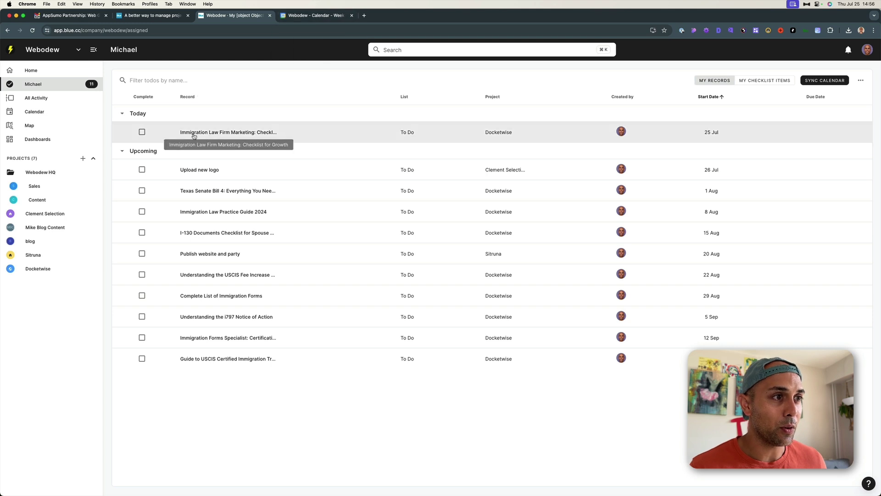
{"action": "left_click", "coordinate": [316, 15]}
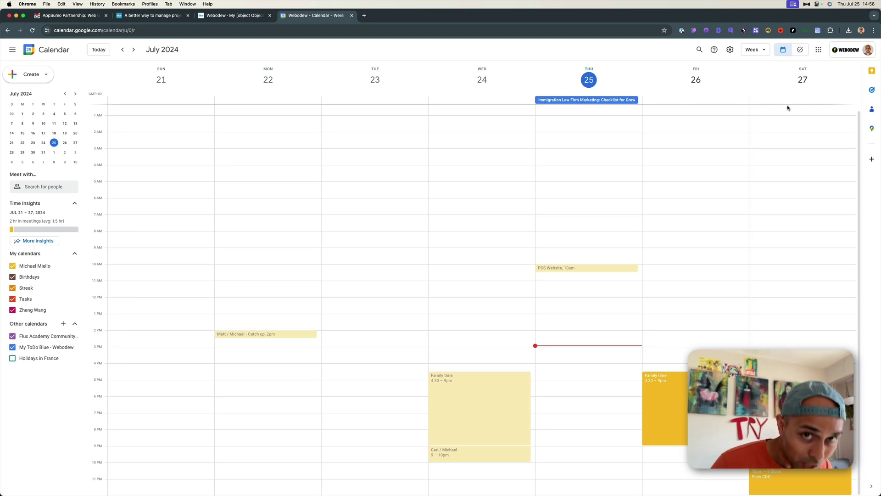
- Page Google Calendar ahead to the week of August 4, then back a week
{"action": "left_click", "coordinate": [132, 52]}
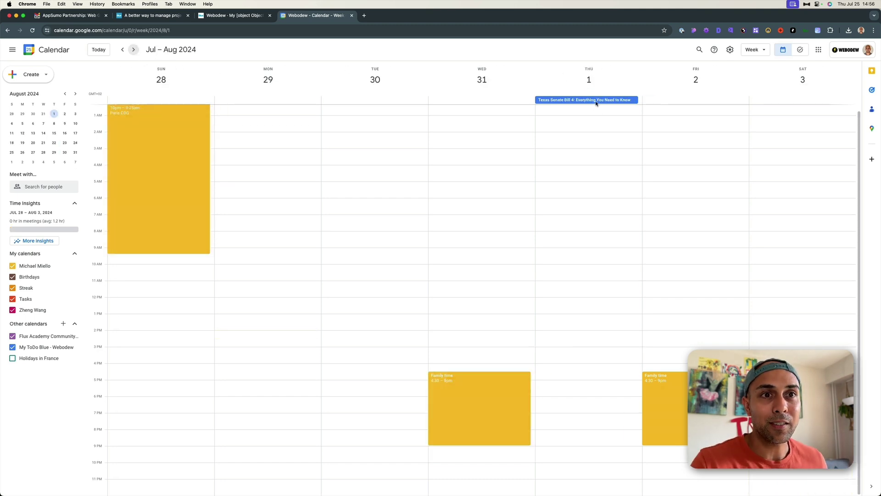
{"action": "left_click", "coordinate": [133, 49]}
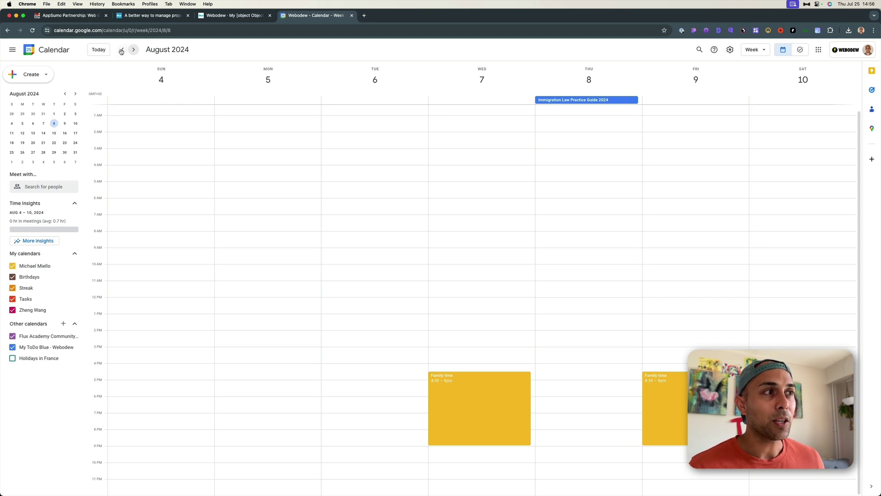
{"action": "left_click", "coordinate": [122, 50]}
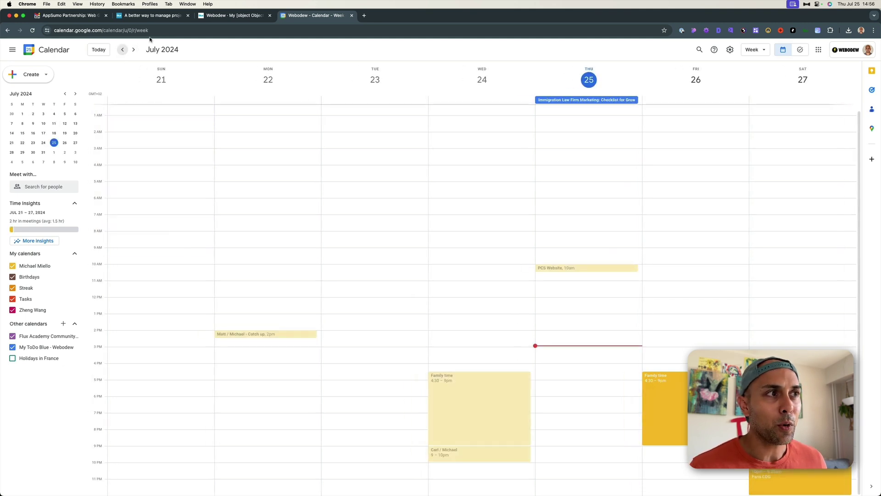
- Return from Google Calendar to Blue's assigned-todos list
{"action": "left_click", "coordinate": [217, 18]}
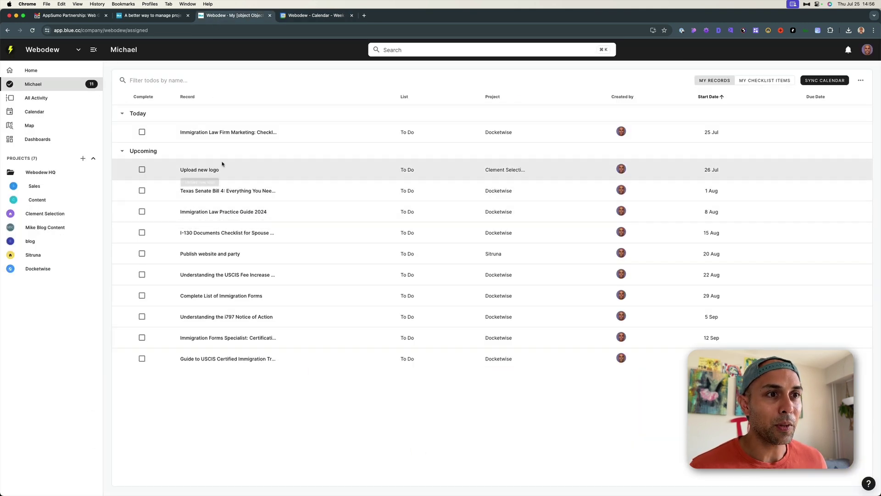
{"action": "left_click", "coordinate": [300, 18]}
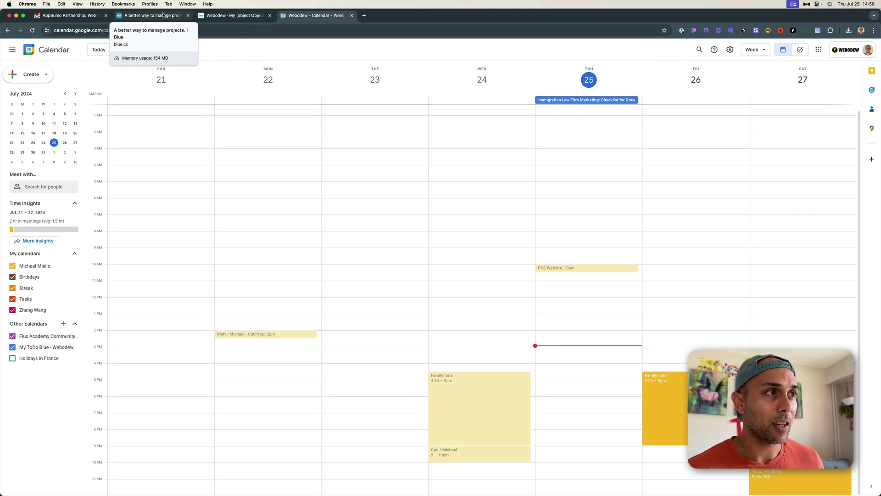
{"action": "left_click", "coordinate": [163, 15]}
{"action": "key", "text": "ctrl+Tab"}
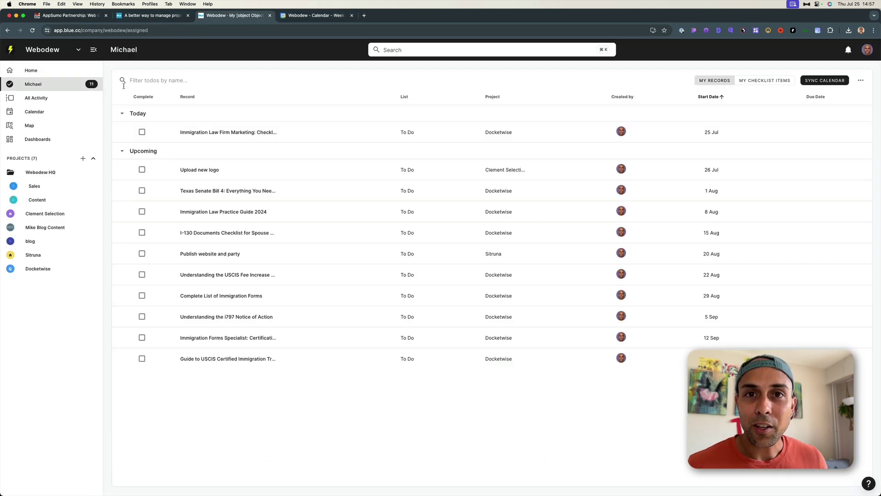
{"action": "left_click", "coordinate": [34, 186]}
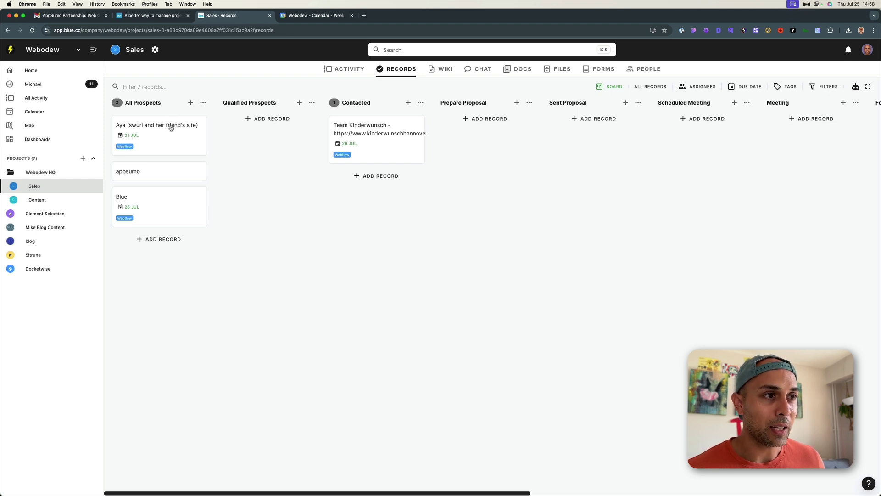
{"action": "left_click_drag", "start_coordinate": [175, 131], "coordinate": [258, 125]}
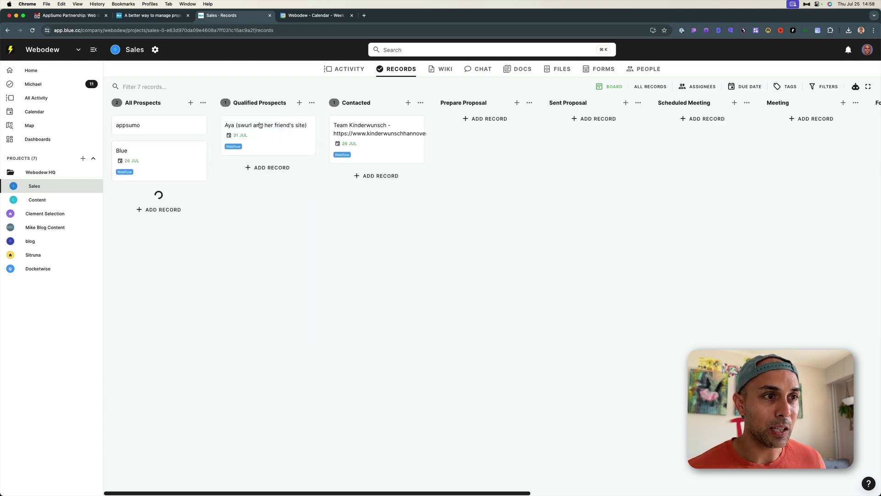
{"action": "left_click", "coordinate": [268, 130]}
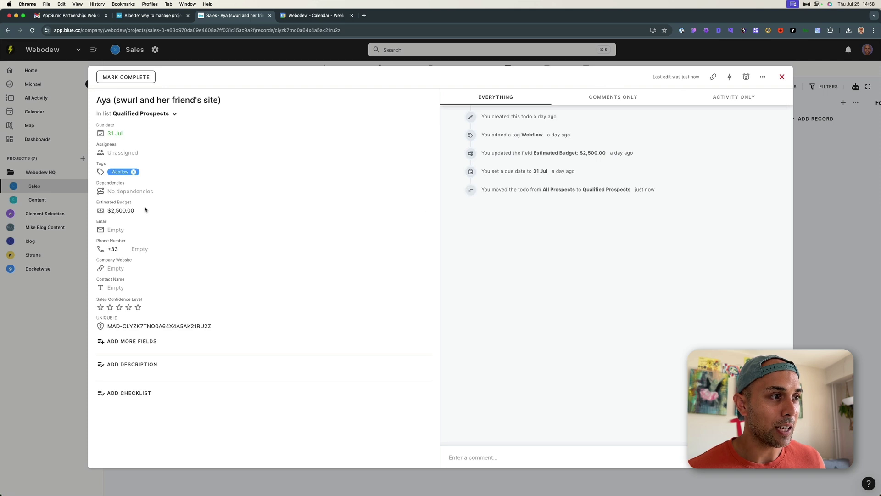
{"action": "key", "text": "Escape"}
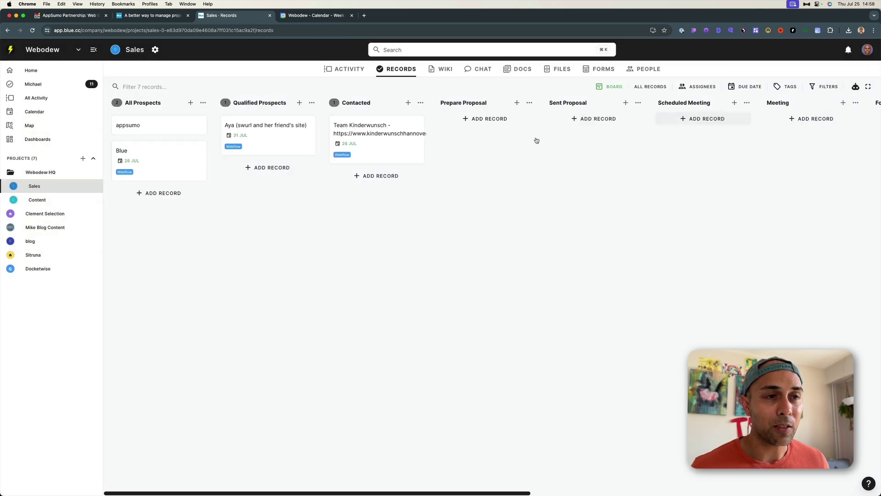
{"action": "scroll", "coordinate": [501, 149], "scroll_direction": "right", "scroll_amount": 10}
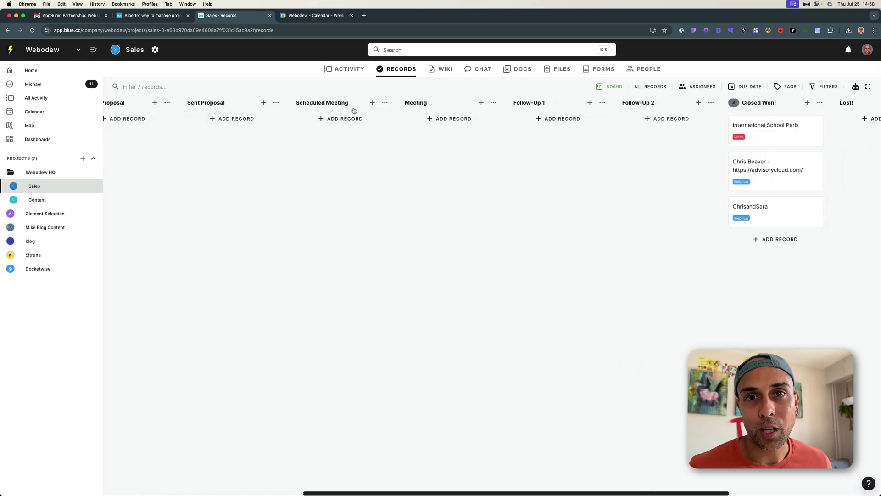
{"action": "scroll", "coordinate": [354, 115], "scroll_direction": "left", "scroll_amount": 10}
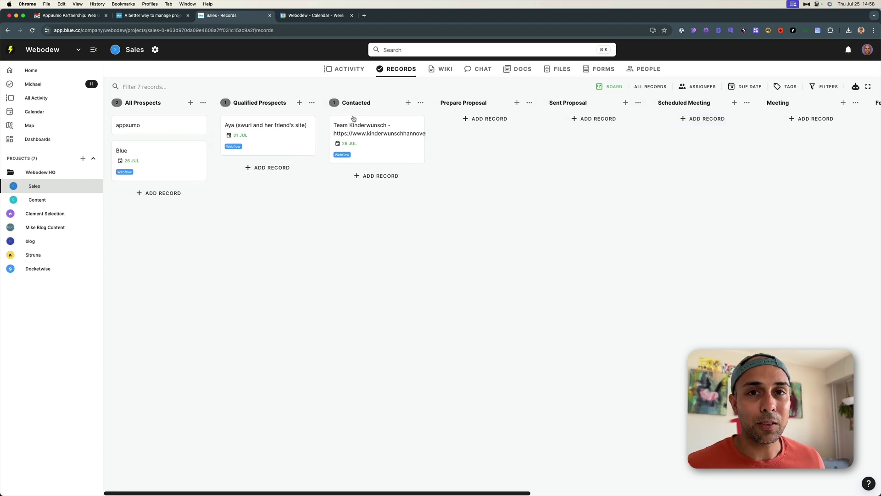
{"action": "left_click_drag", "start_coordinate": [265, 127], "coordinate": [173, 144]}
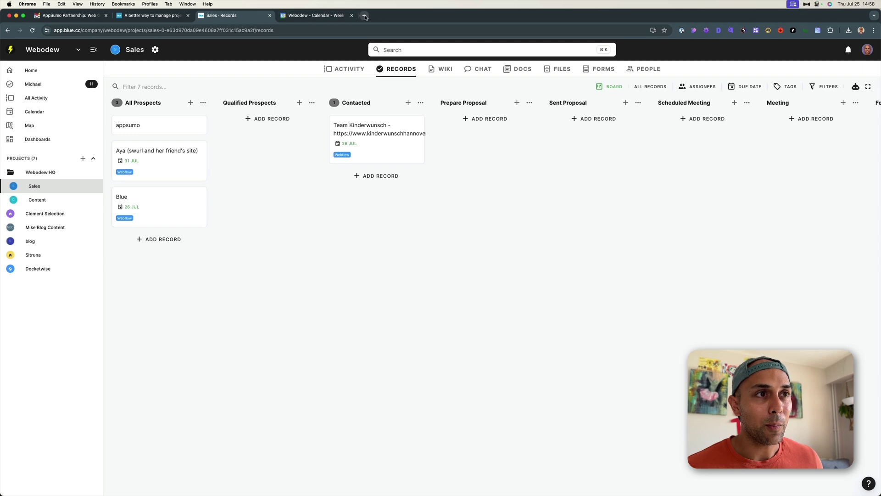
- Open webodew.com/contact in a new tab and scroll down to its enquiry form
{"action": "left_click", "coordinate": [364, 15]}
{"action": "type", "text": "webodew.com/contact"}
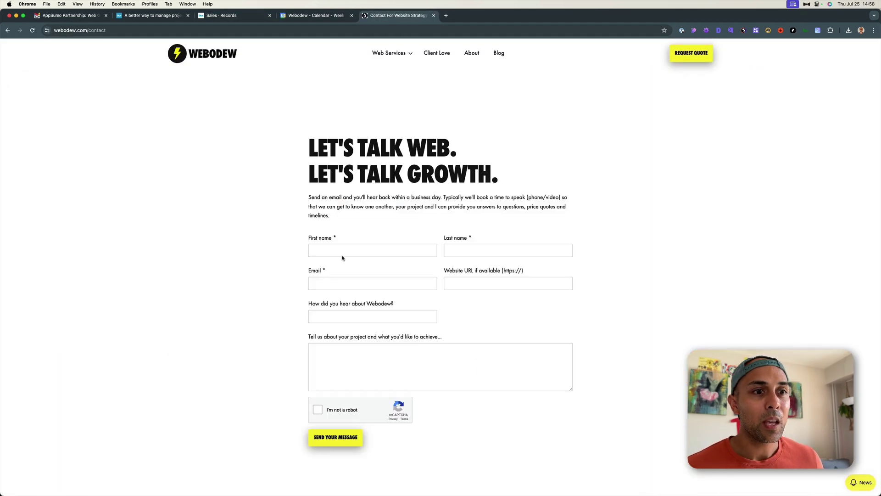
{"action": "scroll", "coordinate": [343, 256], "scroll_direction": "down", "scroll_amount": 1}
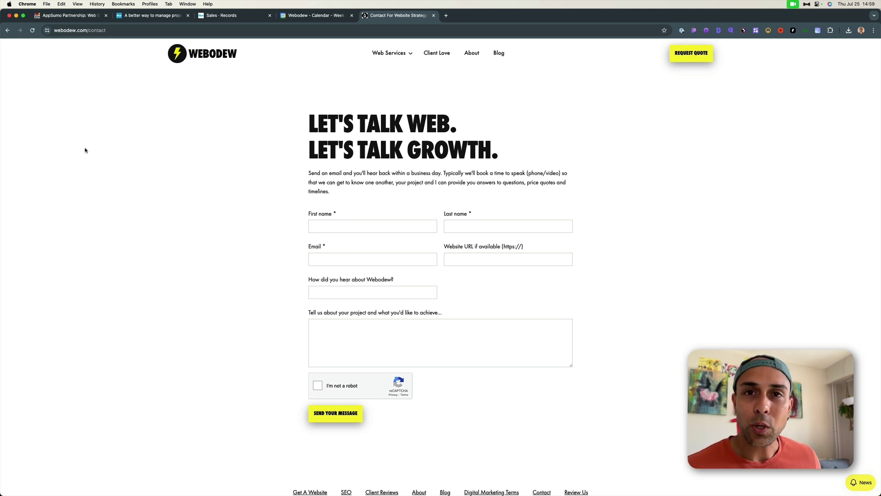
- Go back to the blue.cc tab and then the Sales - Records board
{"action": "left_click", "coordinate": [160, 20]}
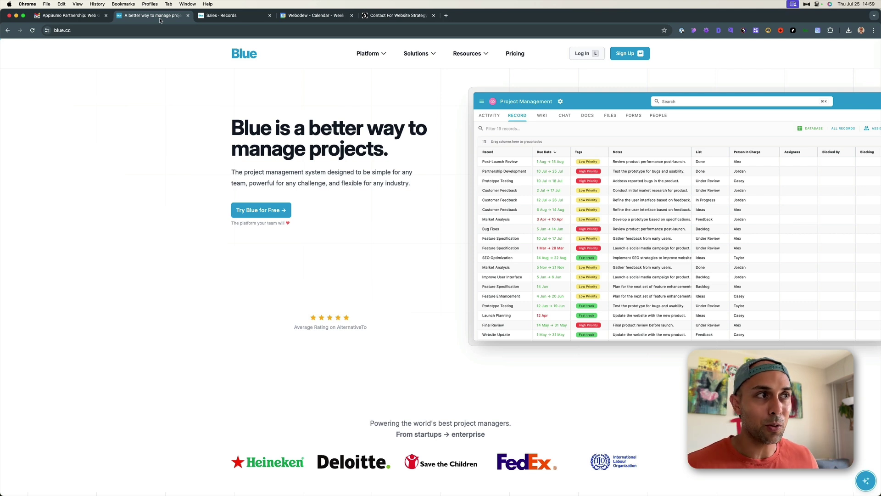
{"action": "left_click", "coordinate": [218, 16]}
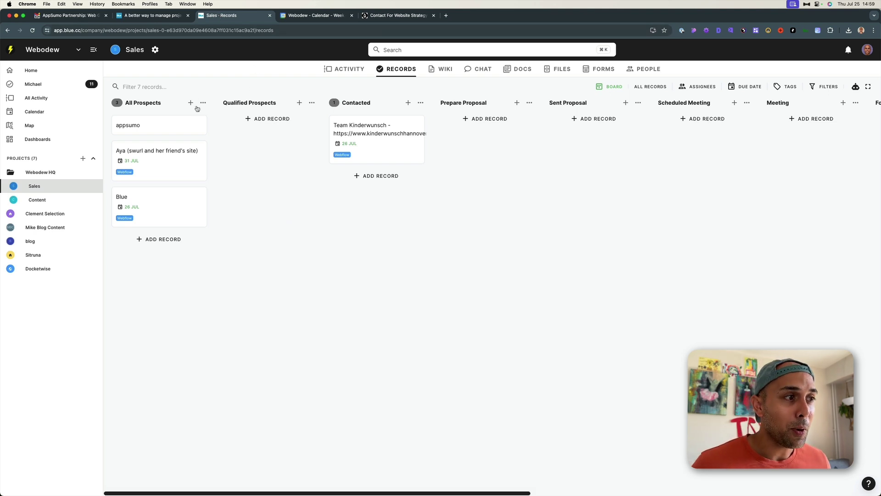
- Create a new Untitled form under the Sales project's Forms tab
{"action": "left_click", "coordinate": [589, 74]}
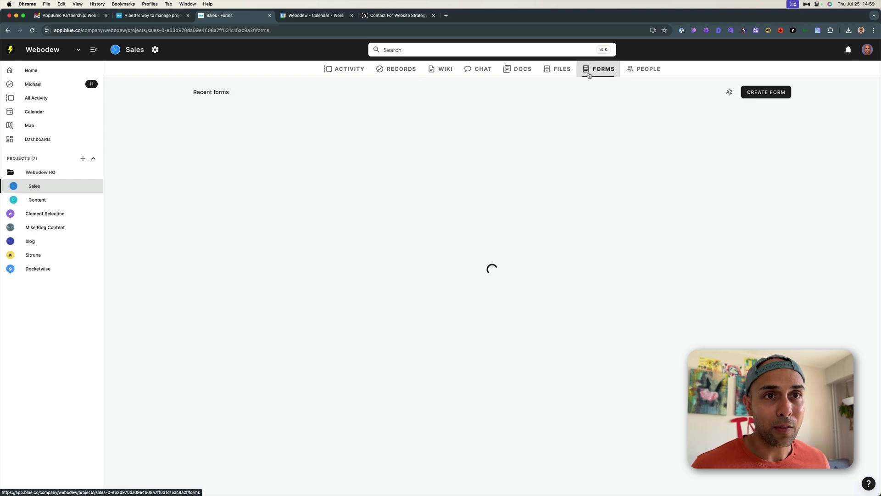
{"action": "left_click", "coordinate": [340, 136]}
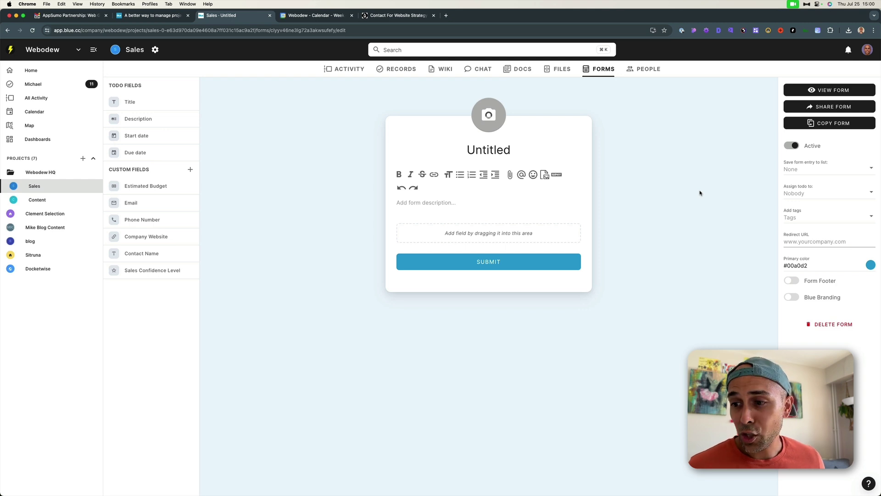
- Check the Webodew dashboard (22,800 Opportunities, 13,500 Won), then view the Blue deal in Sales
{"action": "left_click", "coordinate": [33, 139]}
{"action": "left_click", "coordinate": [225, 119]}
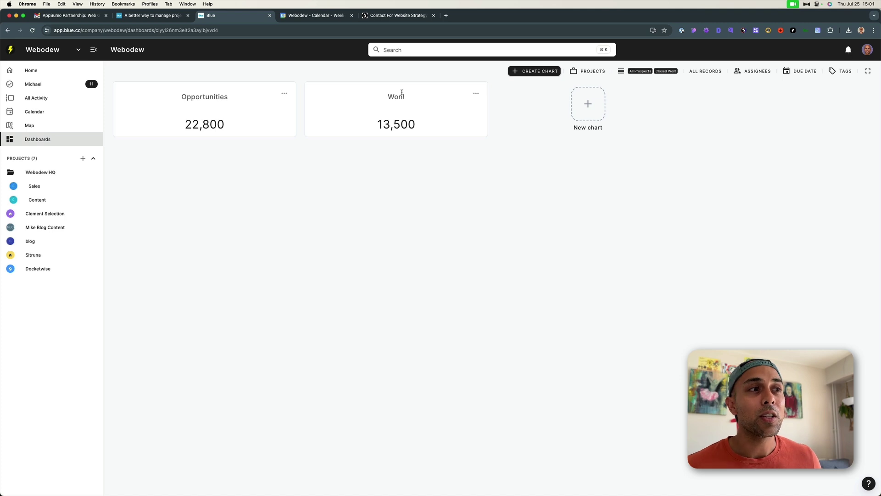
{"action": "left_click", "coordinate": [34, 186]}
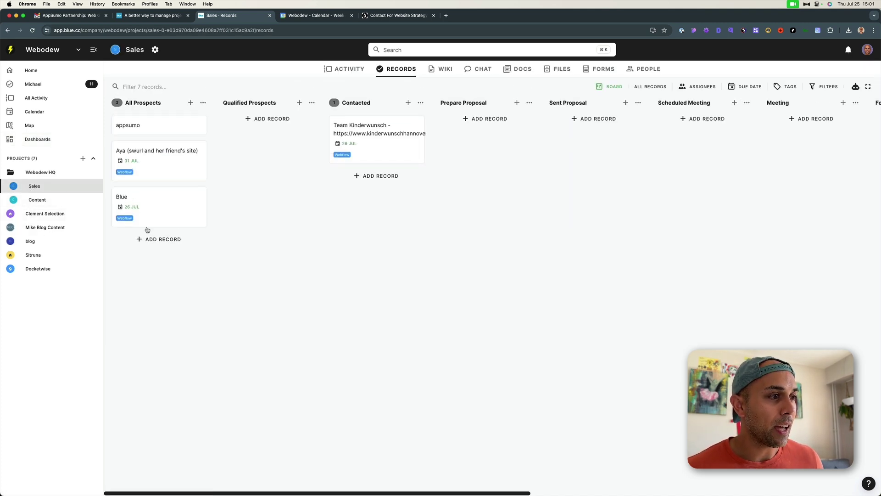
{"action": "left_click", "coordinate": [131, 204]}
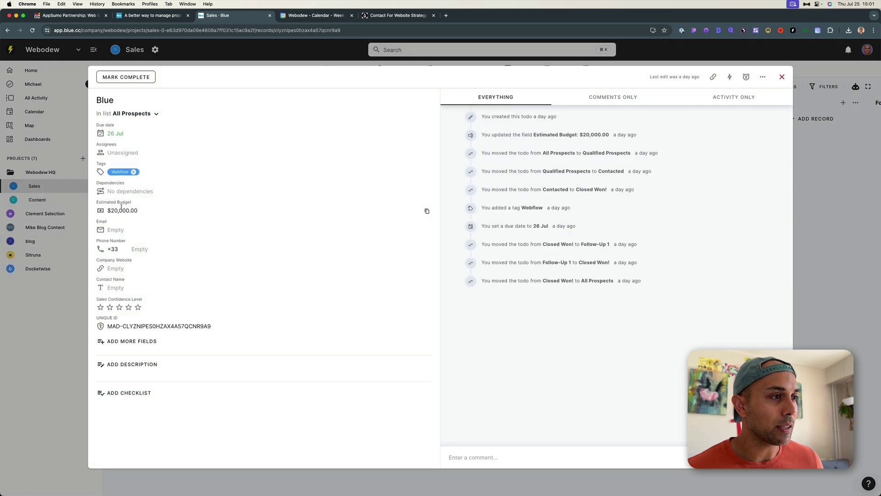
{"action": "left_click", "coordinate": [68, 305]}
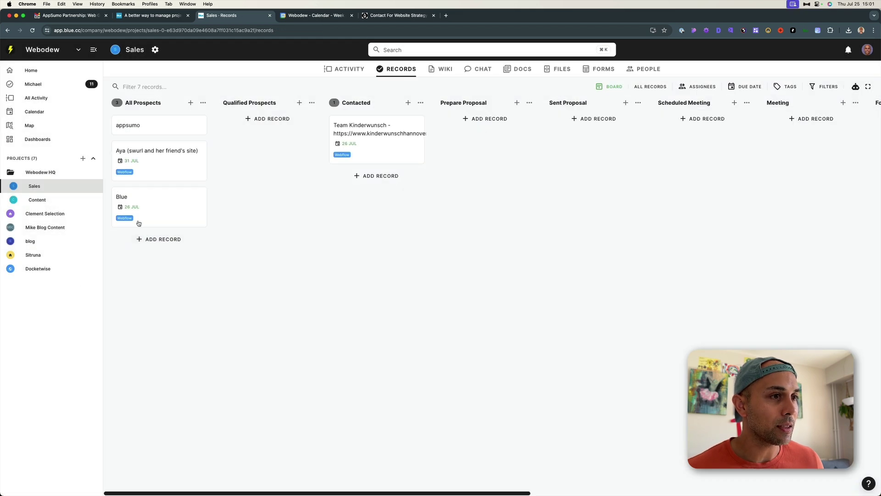
- Drag the Blue deal onward so the Webodew dashboard shows 33,500 Won and 2,800 Opportunities
{"action": "left_click_drag", "start_coordinate": [144, 206], "coordinate": [660, 251]}
{"action": "left_click", "coordinate": [49, 140]}
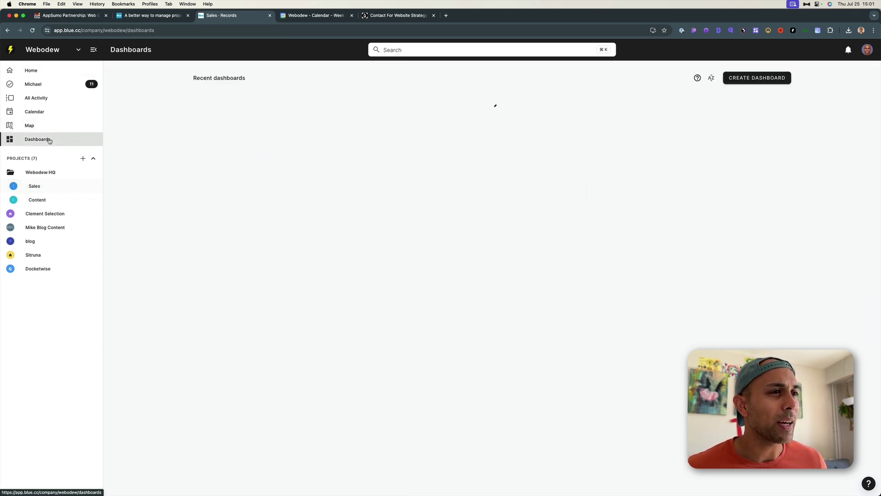
{"action": "left_click", "coordinate": [309, 115]}
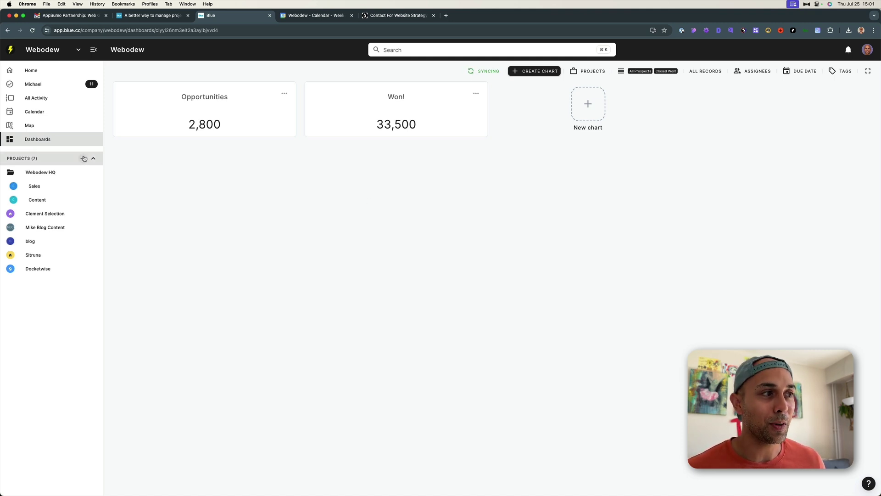
{"action": "left_click", "coordinate": [84, 158]}
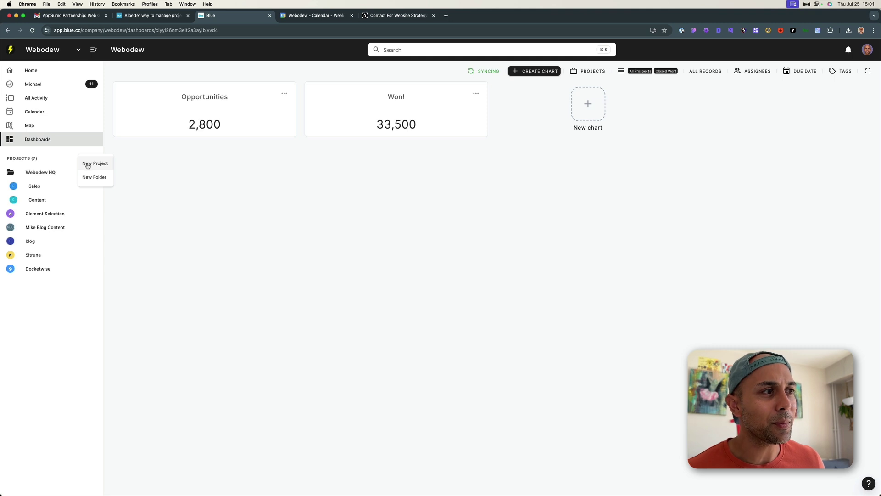
- Preview the Blog Content template and use it to create the project 'Mike's Blog'
{"action": "left_click", "coordinate": [86, 167]}
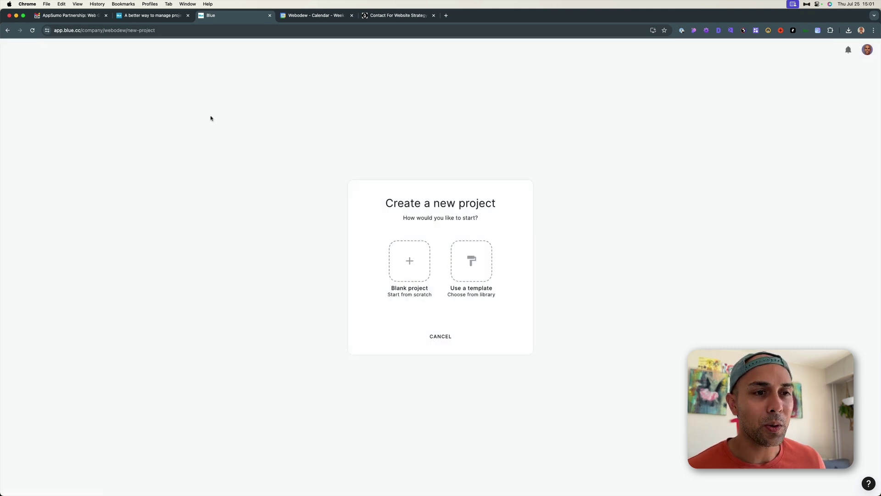
{"action": "left_click", "coordinate": [480, 261]}
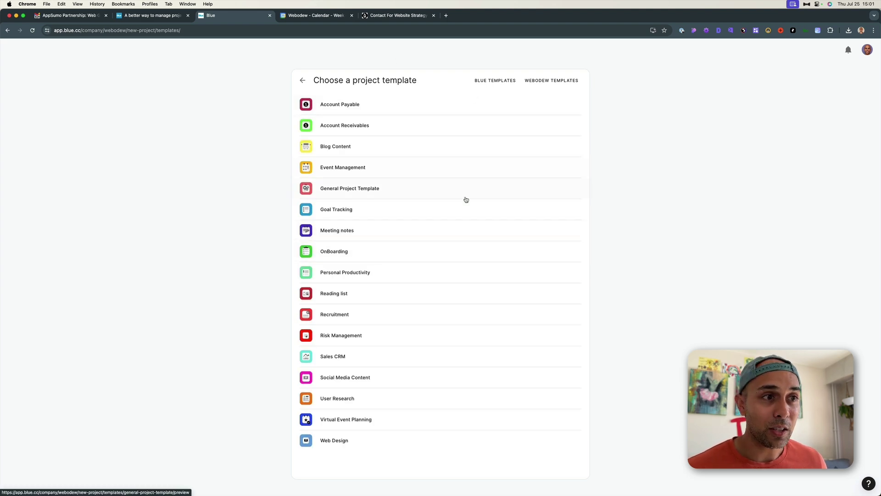
{"action": "left_click", "coordinate": [332, 145]}
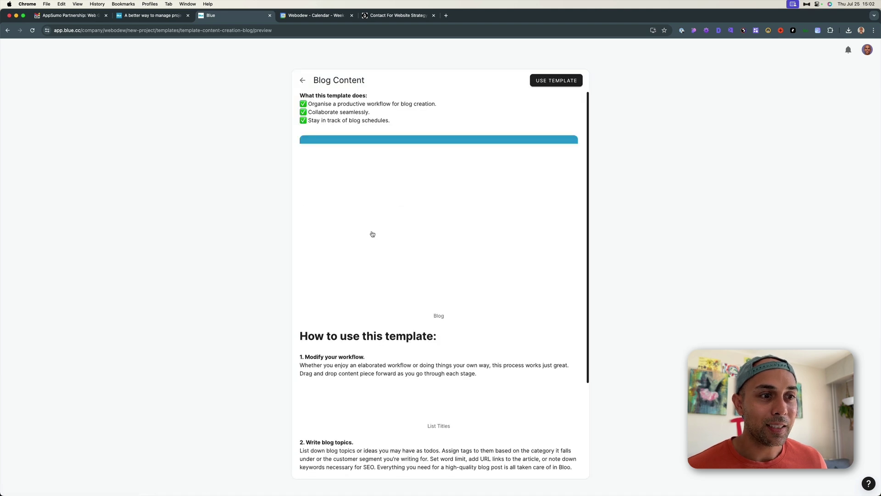
{"action": "scroll", "coordinate": [406, 256], "scroll_direction": "down", "scroll_amount": 1}
{"action": "scroll", "coordinate": [406, 256], "scroll_direction": "down", "scroll_amount": 3}
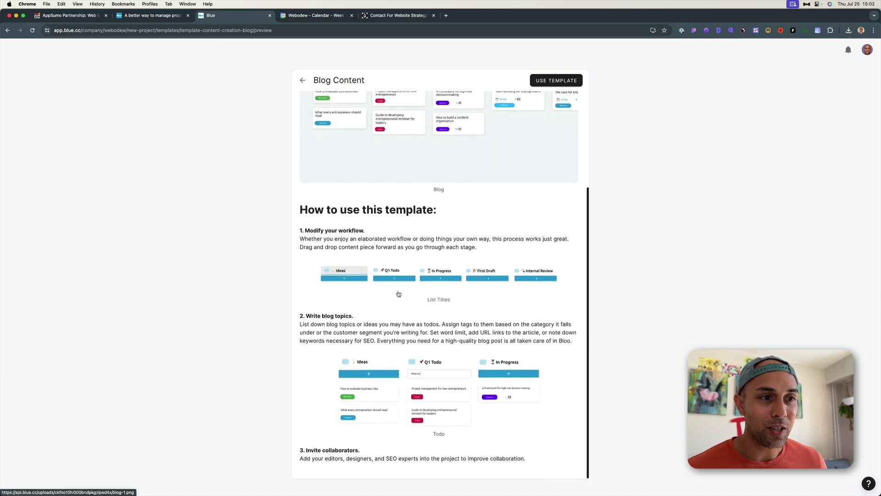
{"action": "left_click", "coordinate": [550, 81]}
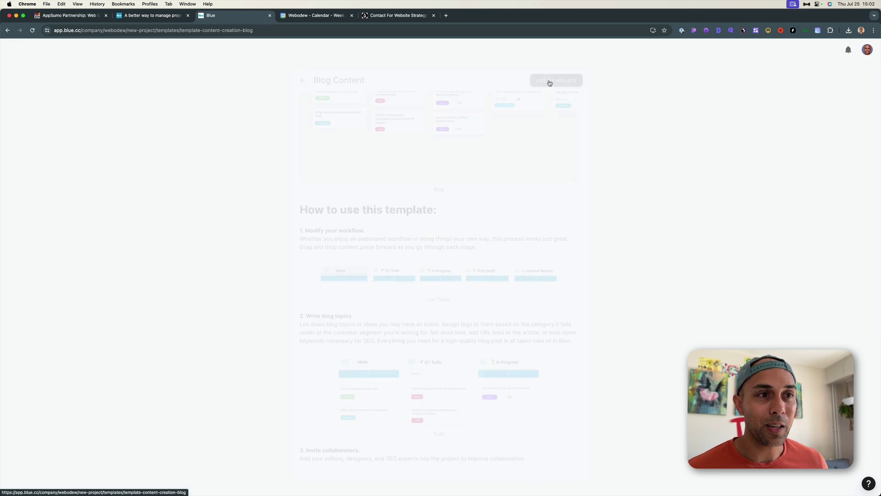
{"action": "type", "text": "Mike"}
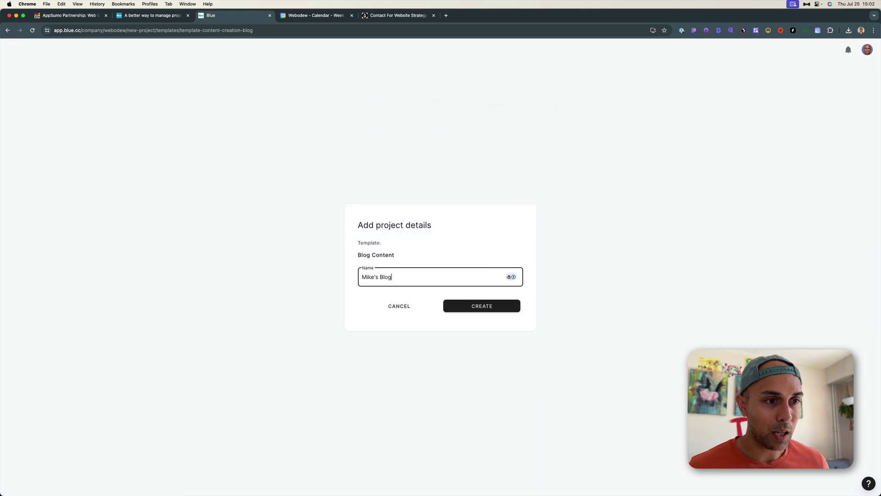
{"action": "left_click", "coordinate": [513, 311]}
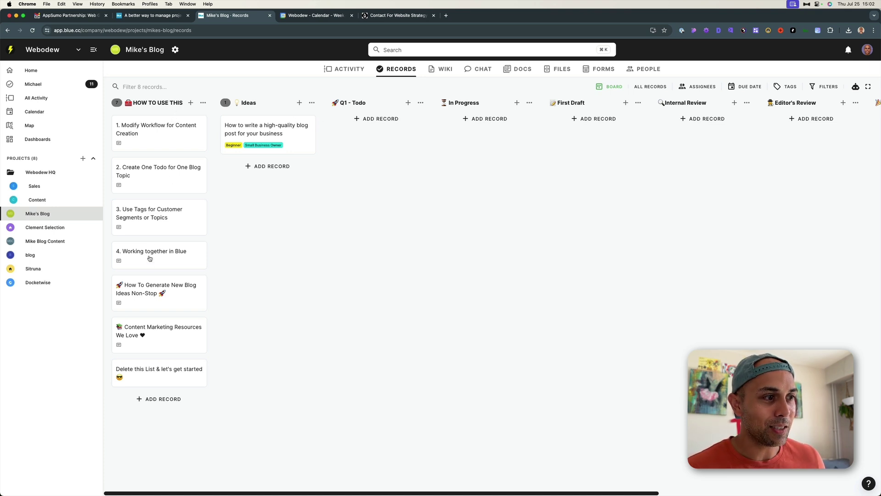
- Open the Content Marketing Resources We Love guide card on the Mike's Blog board
{"action": "left_click", "coordinate": [164, 328]}
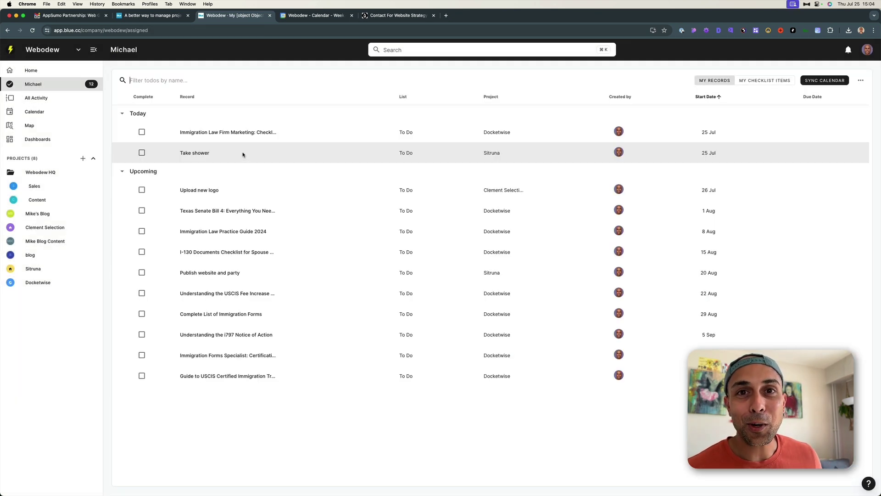
{"action": "left_click_drag", "start_coordinate": [198, 152], "coordinate": [195, 164]}
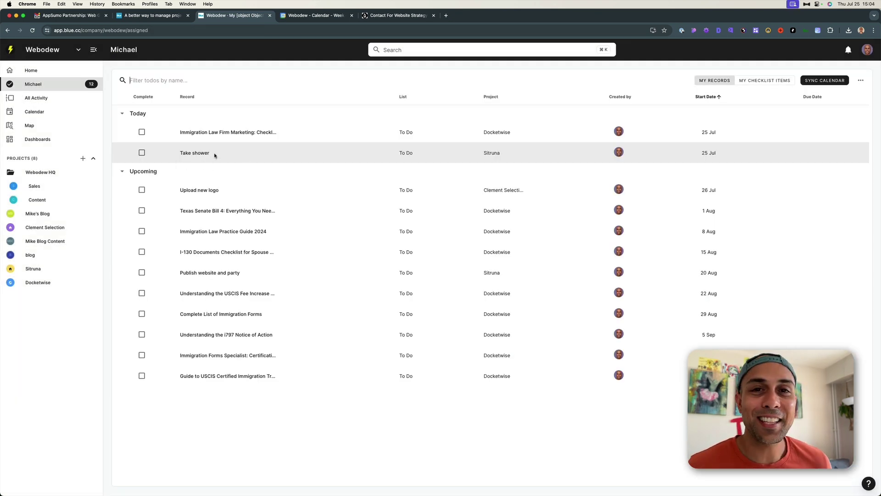